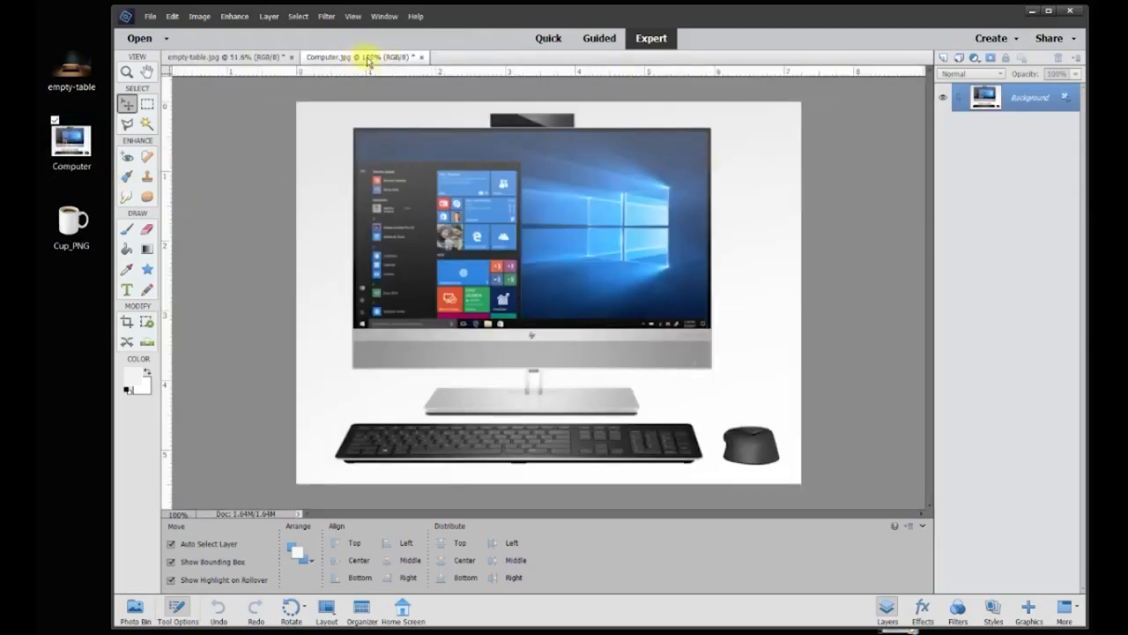
Open the Cup_PNG image from the desktop as another document in the editor
click(77, 225)
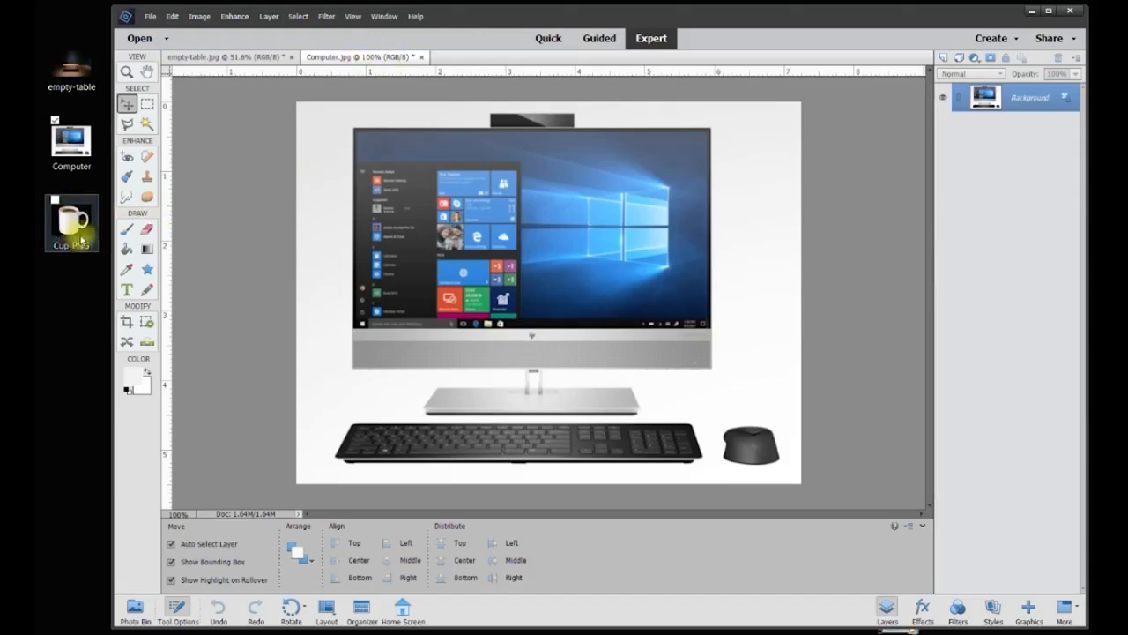
drag(80, 236, 235, 256)
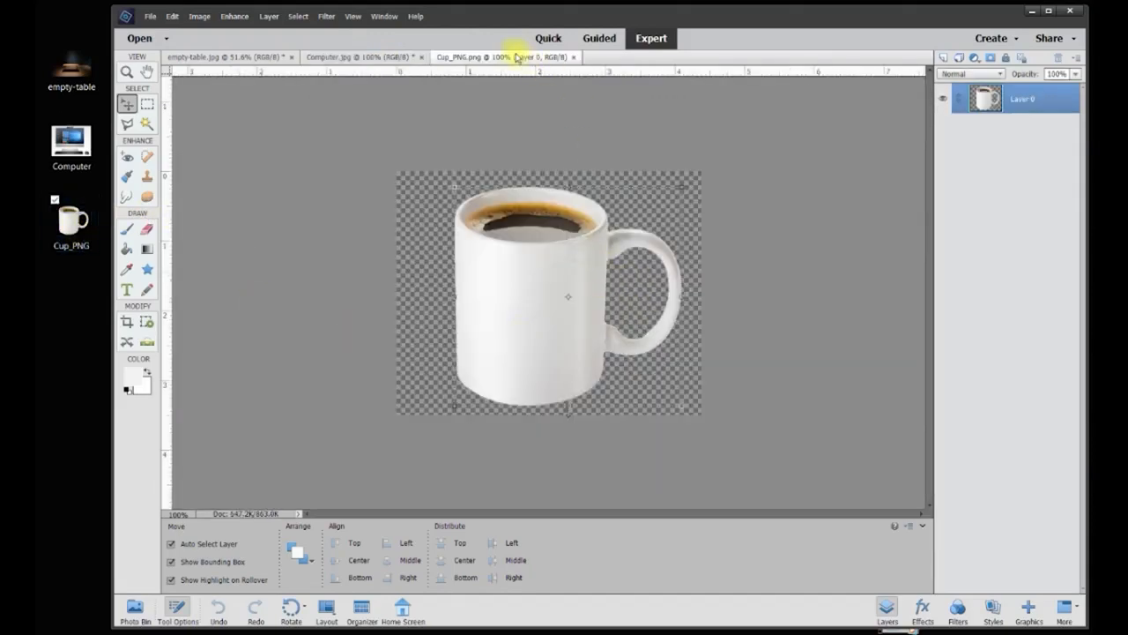
Examine the computer image and the empty-table image, including a closer look at the tabletop
click(382, 58)
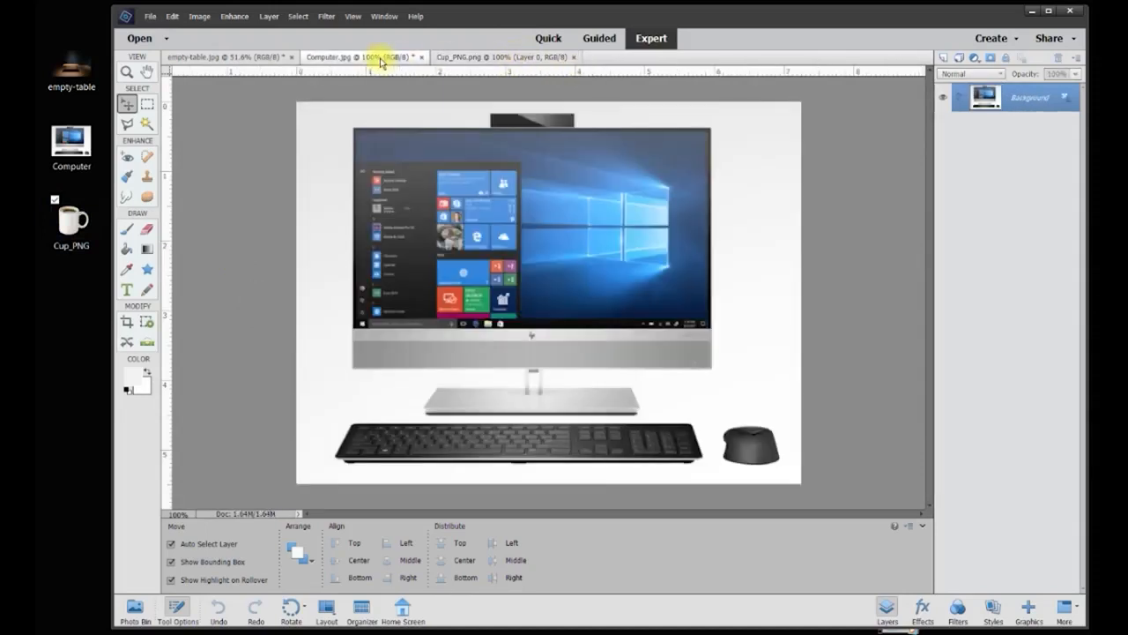
click(265, 56)
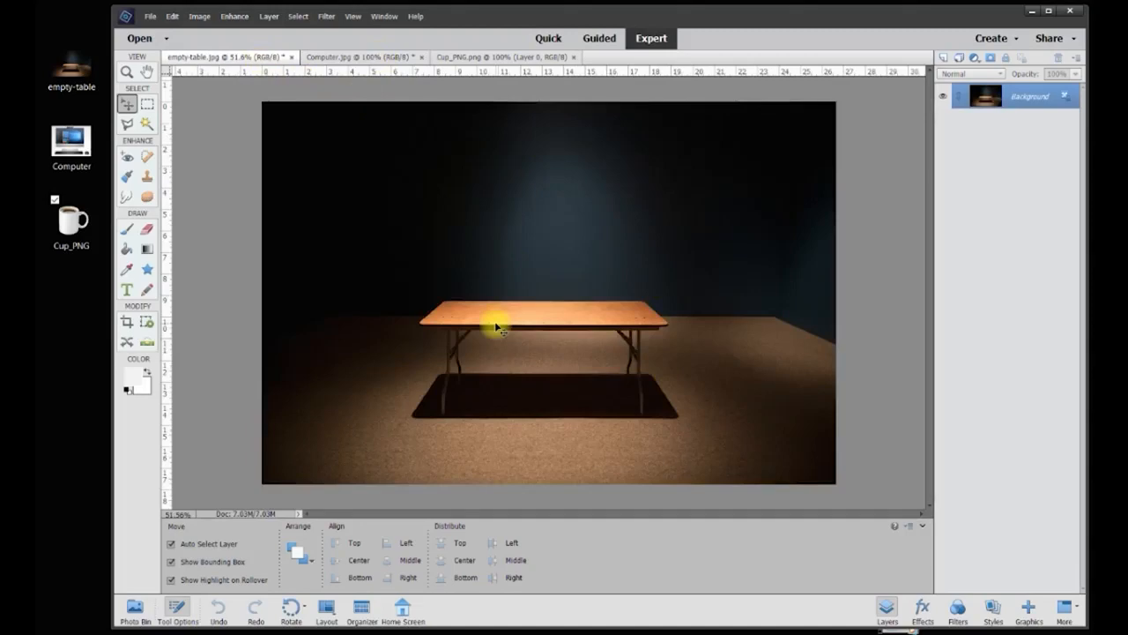
scroll(530, 246, up, 2)
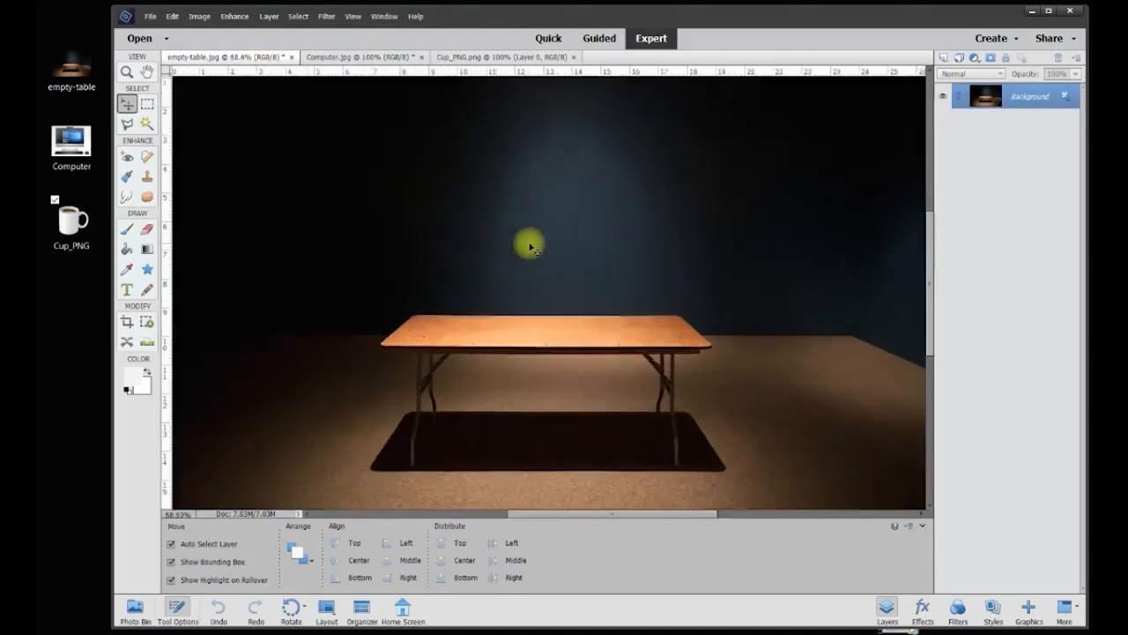
scroll(529, 246, up, 4)
drag(931, 297, 929, 319)
click(333, 57)
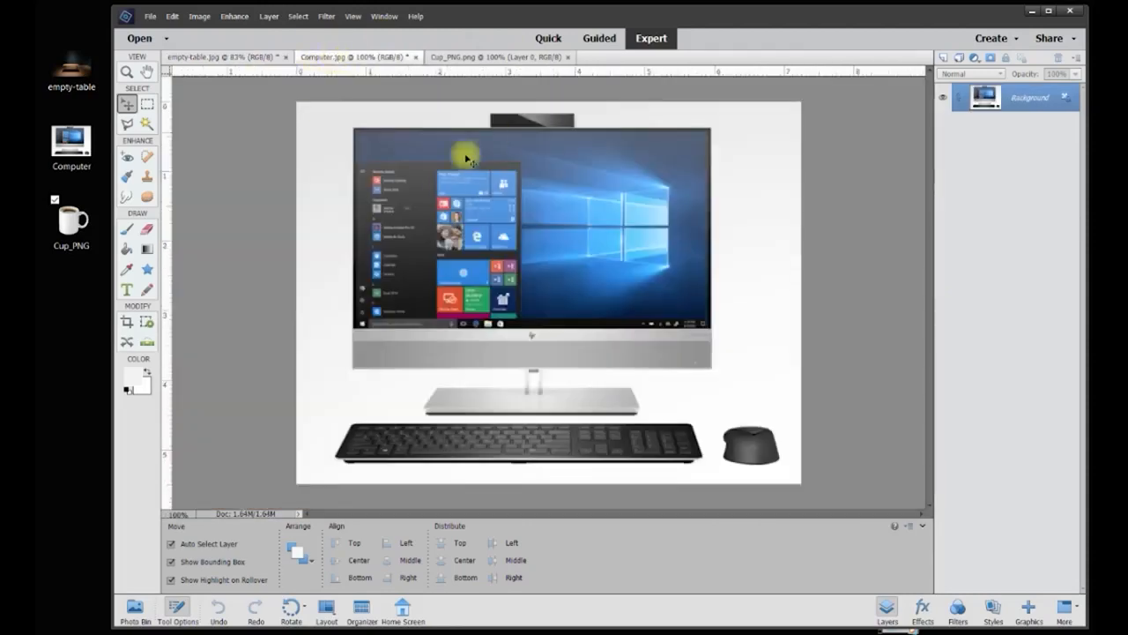
click(249, 56)
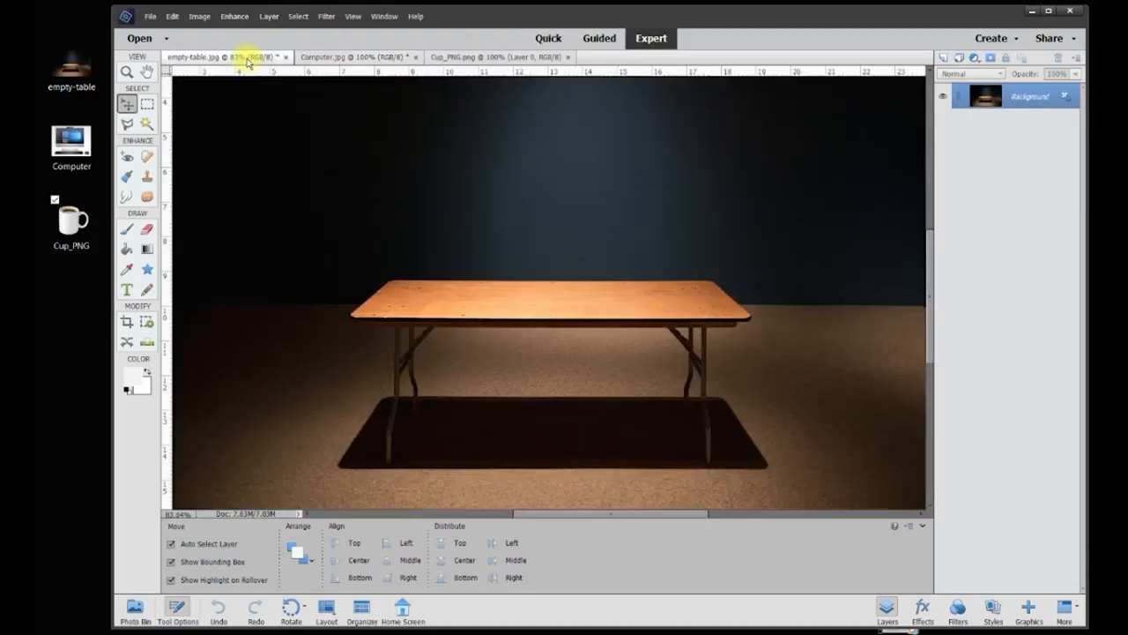
Convert the computer image's background to a regular layer and delete its white backdrop using the Magic Wand with tolerance 10
click(354, 58)
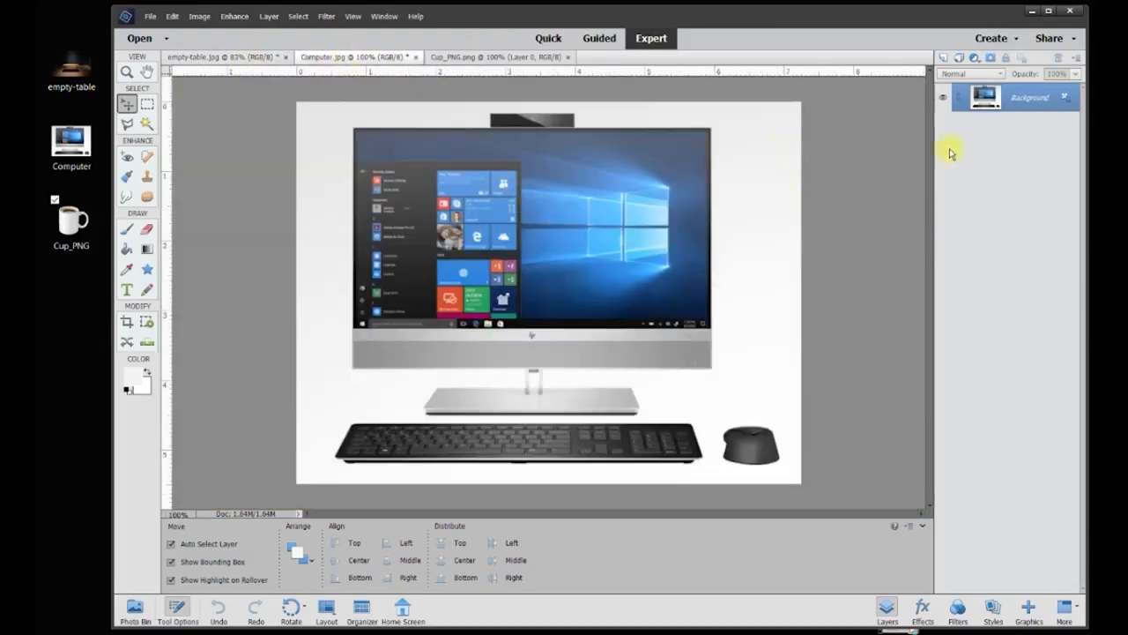
click(1065, 97)
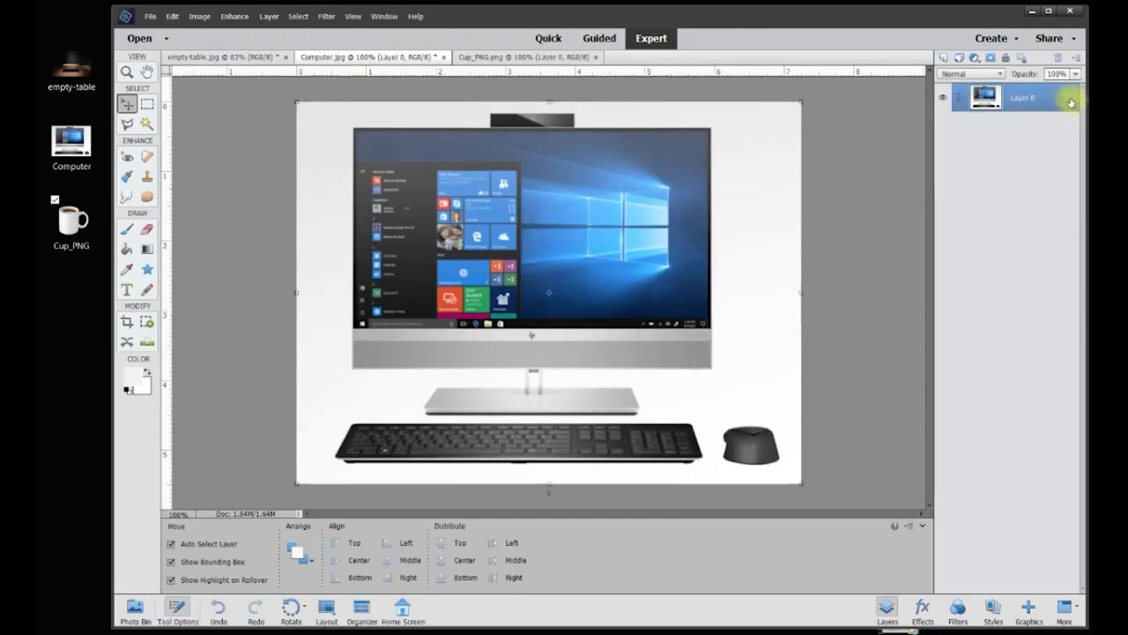
click(146, 125)
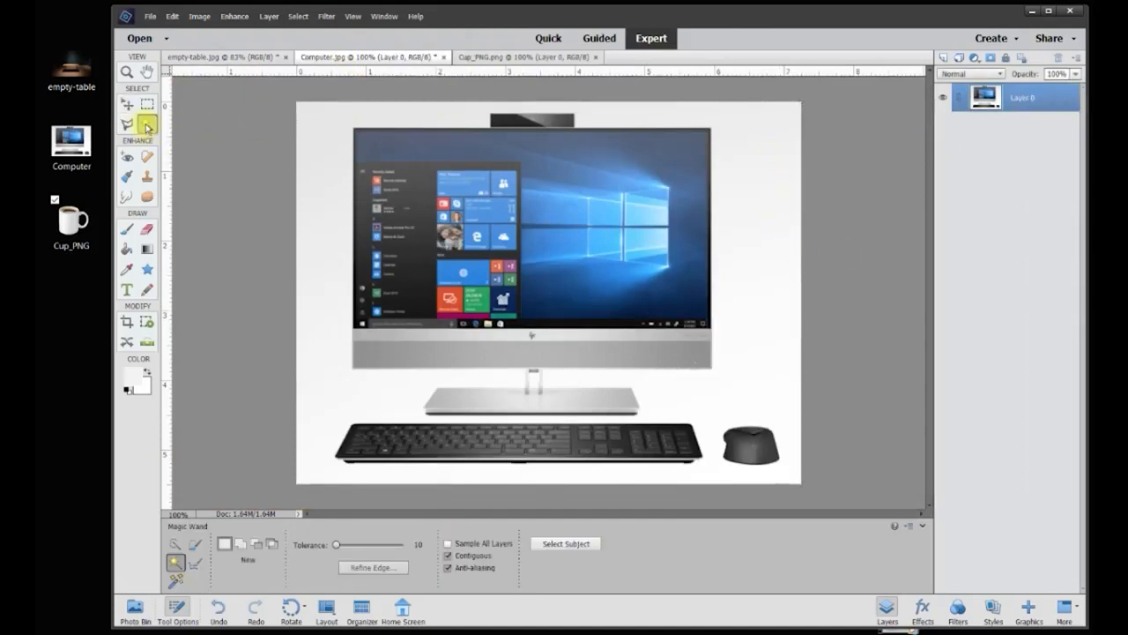
click(419, 544)
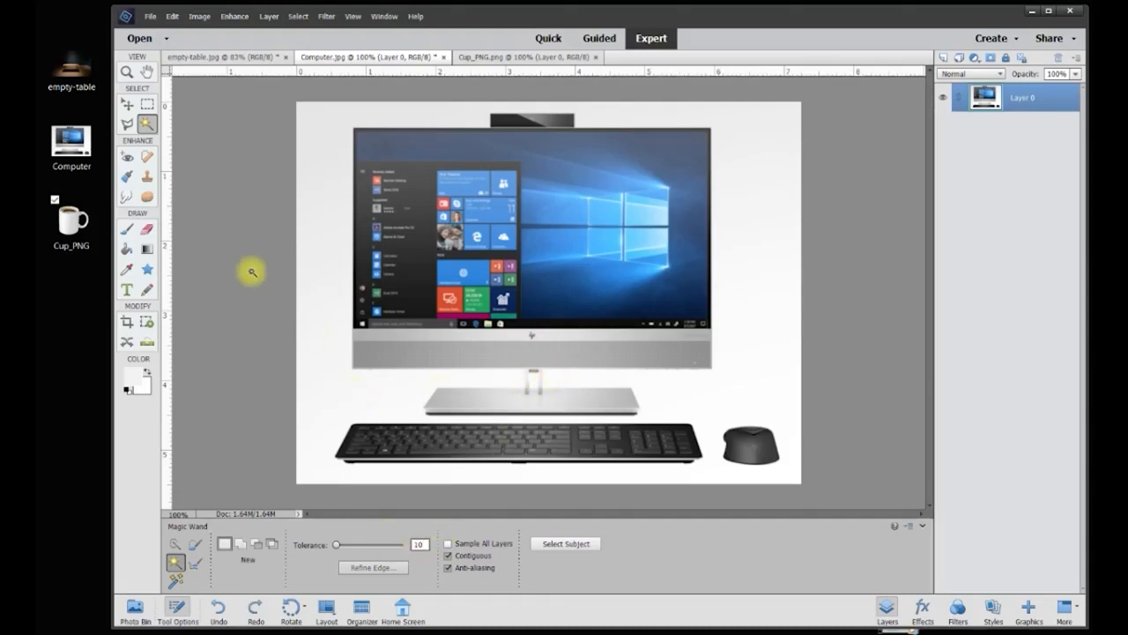
click(766, 325)
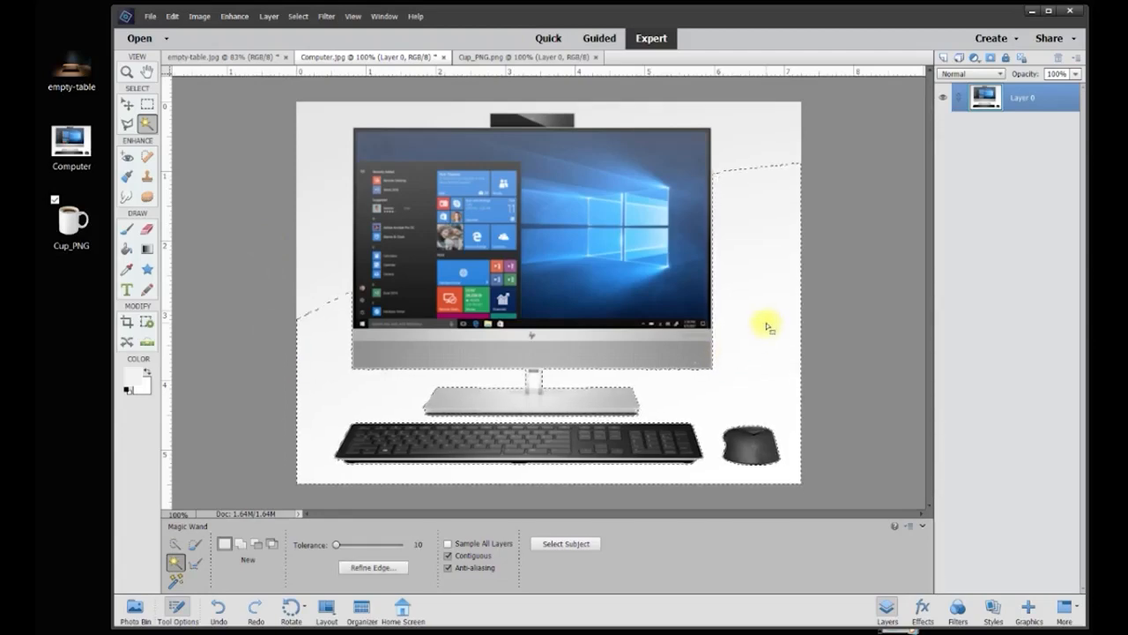
key(Delete)
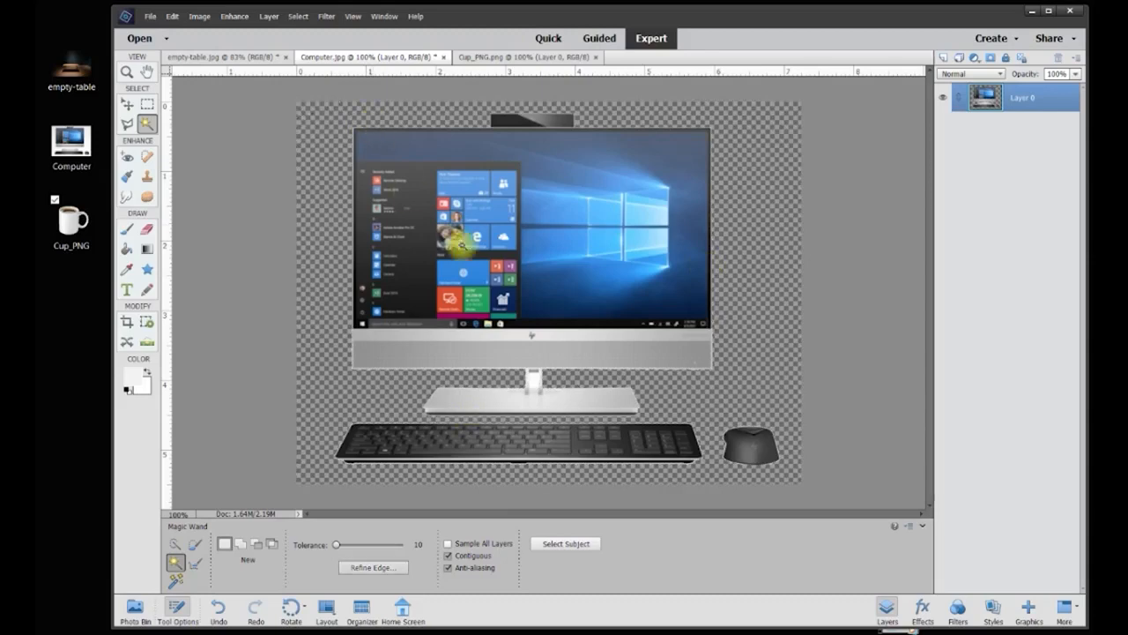
Copy the cut-out computer into the empty-table image with the Move tool
click(129, 103)
mouse_move(629, 221)
mouse_down()
mouse_move(590, 217)
mouse_move(638, 226)
mouse_move(629, 221)
mouse_up()
drag(463, 198, 247, 60)
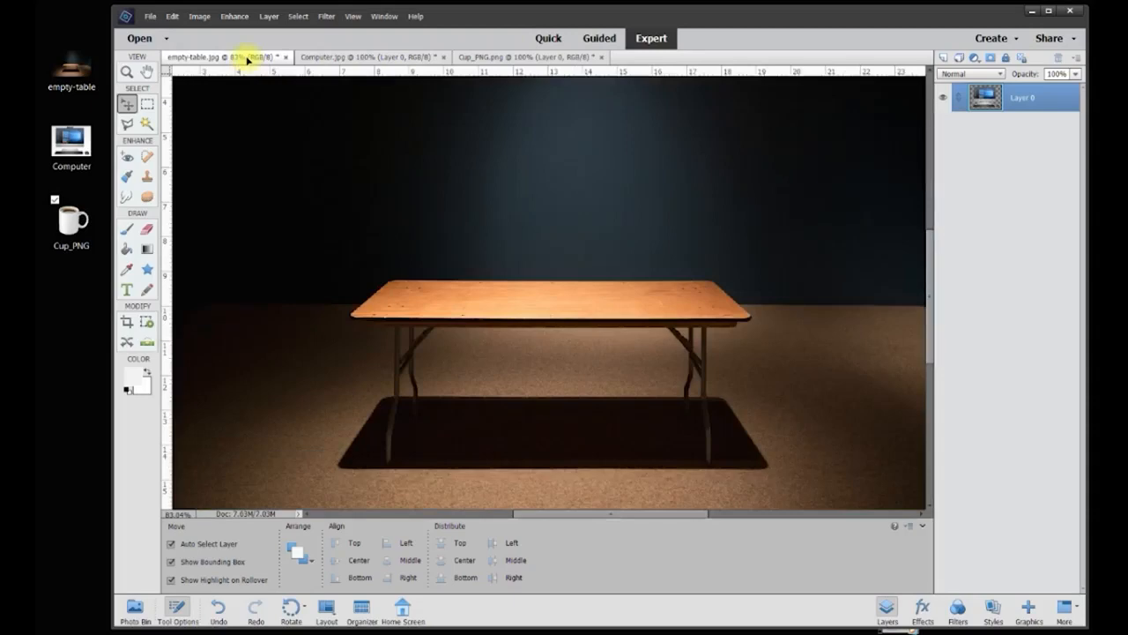
drag(248, 60, 384, 212)
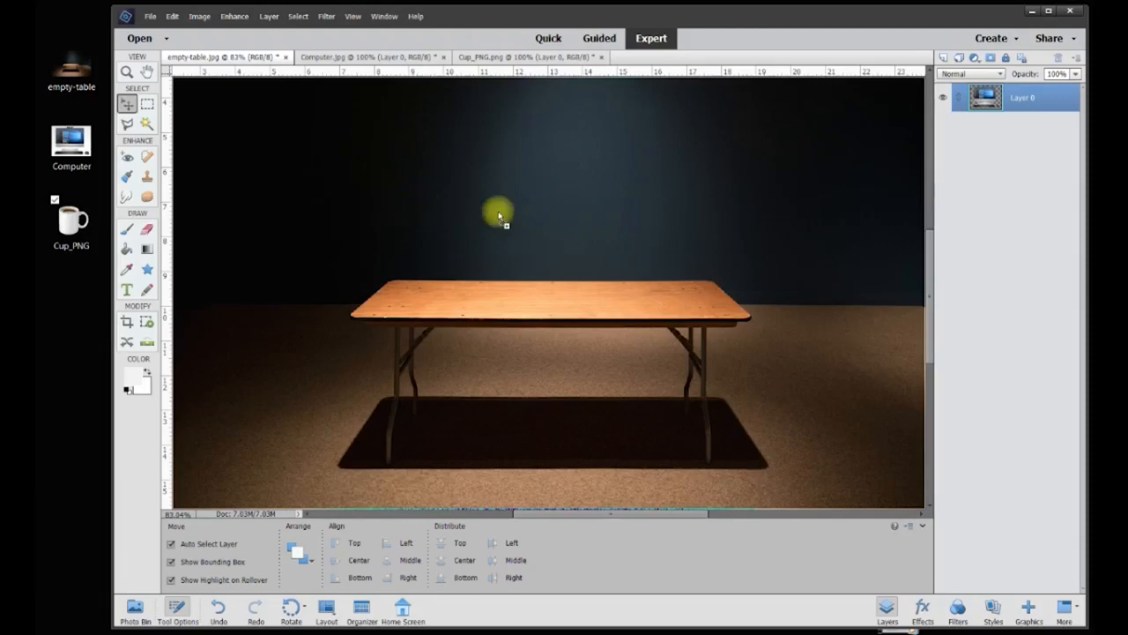
drag(497, 215, 496, 213)
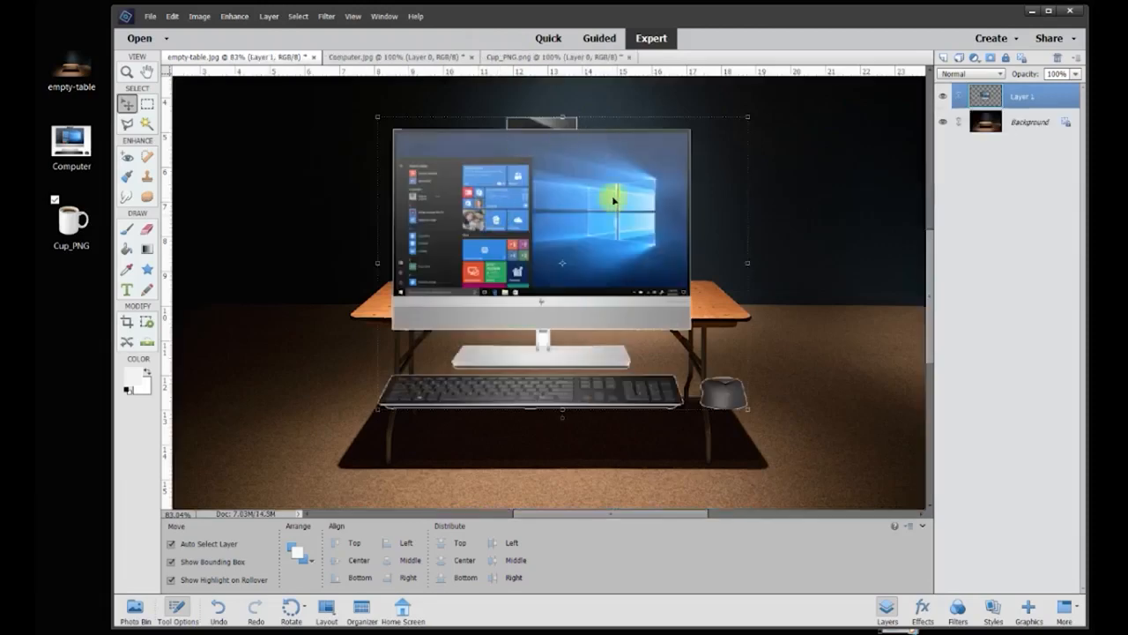
Scale the computer to about 43.84% and position it upright on the middle of the tabletop
drag(748, 410, 570, 269)
drag(491, 170, 572, 215)
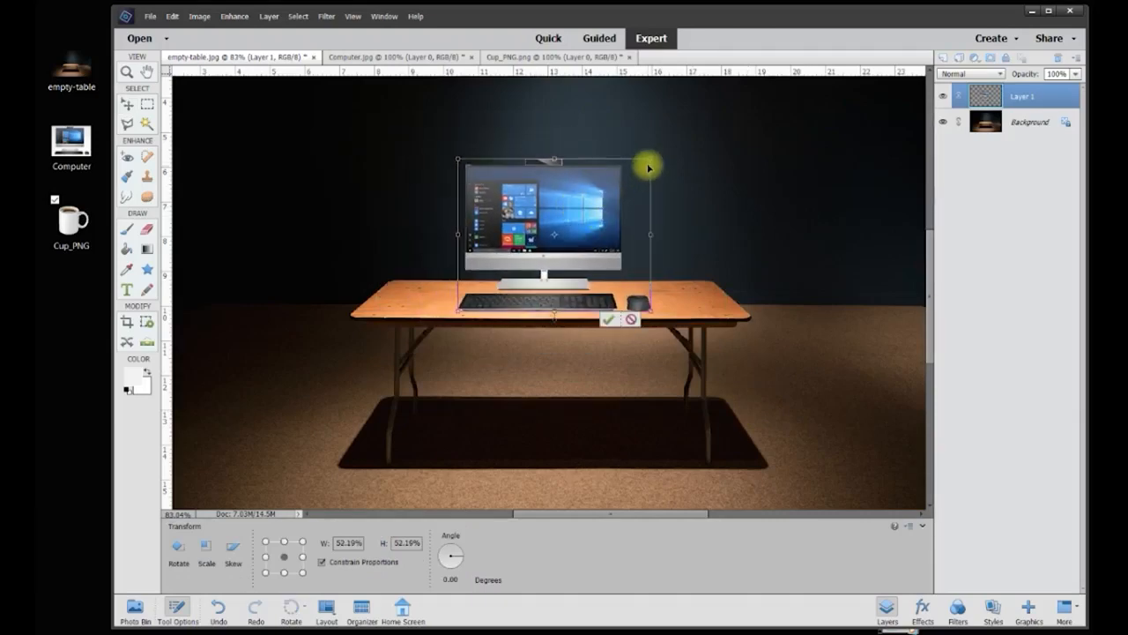
drag(649, 159, 624, 176)
scroll(549, 244, up, 3)
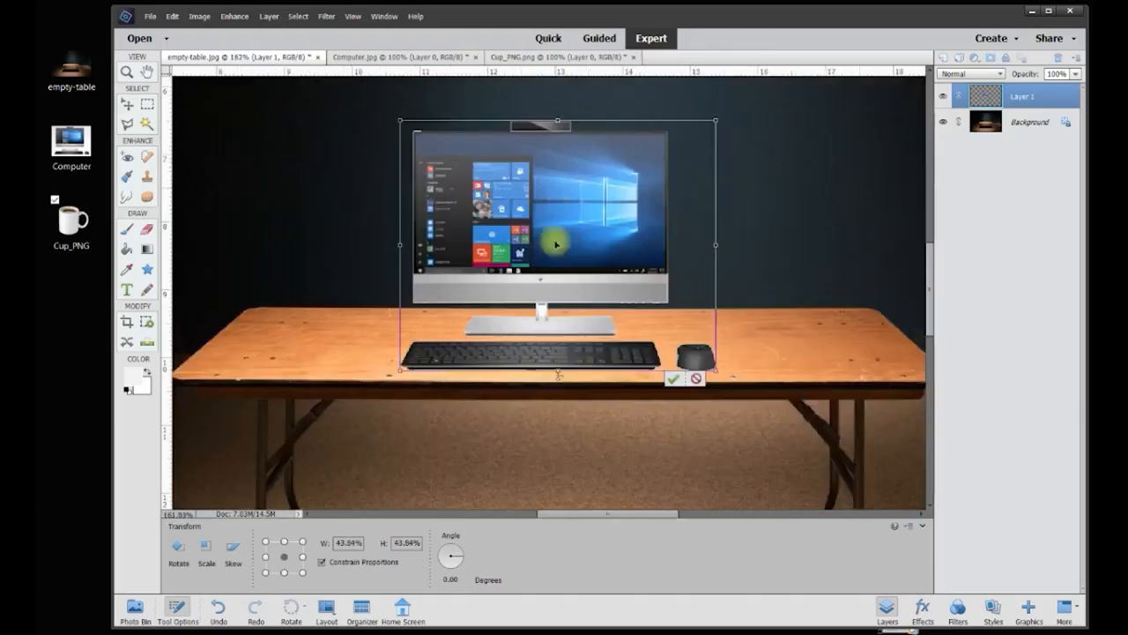
click(670, 381)
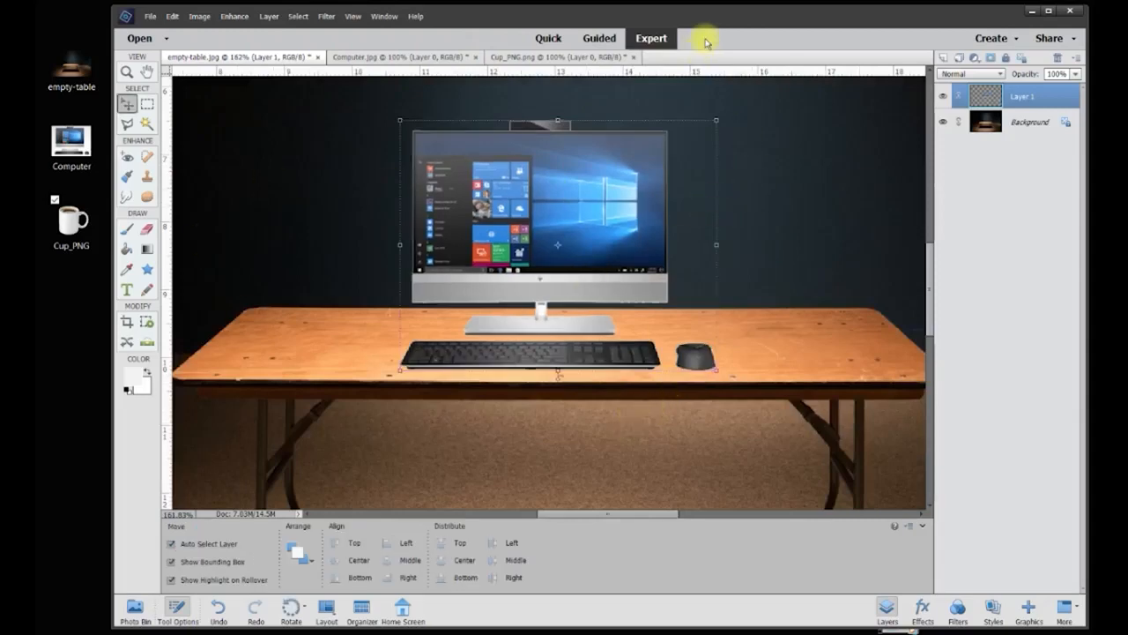
Copy the coffee cup into the table image and place its layer above the computer layer
click(737, 118)
click(538, 57)
drag(544, 254, 397, 280)
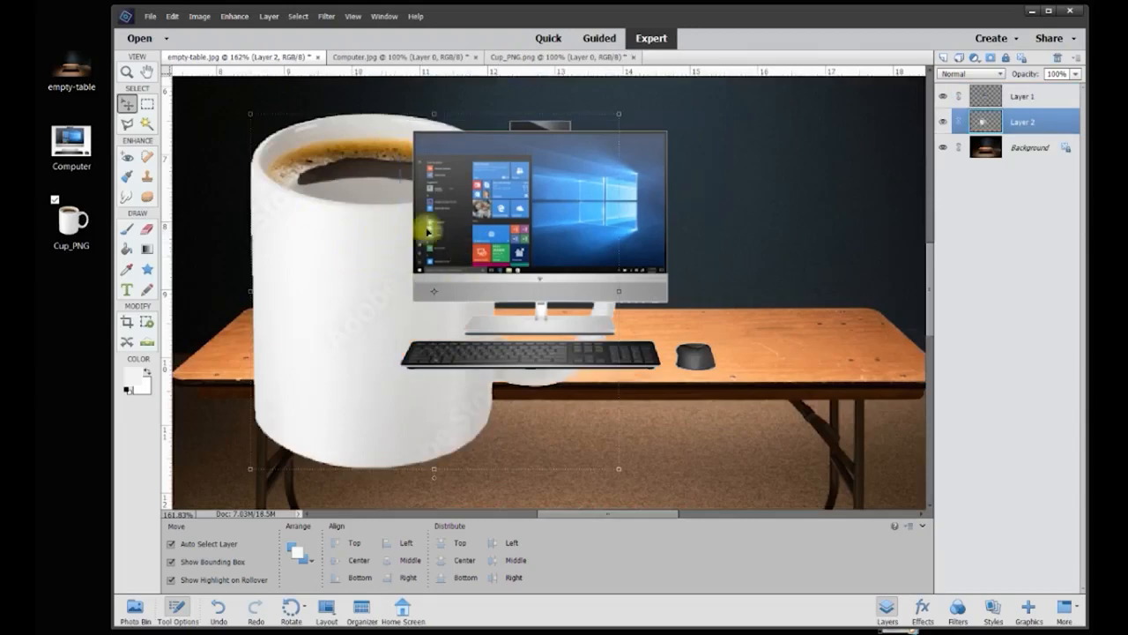
drag(1032, 124, 1038, 92)
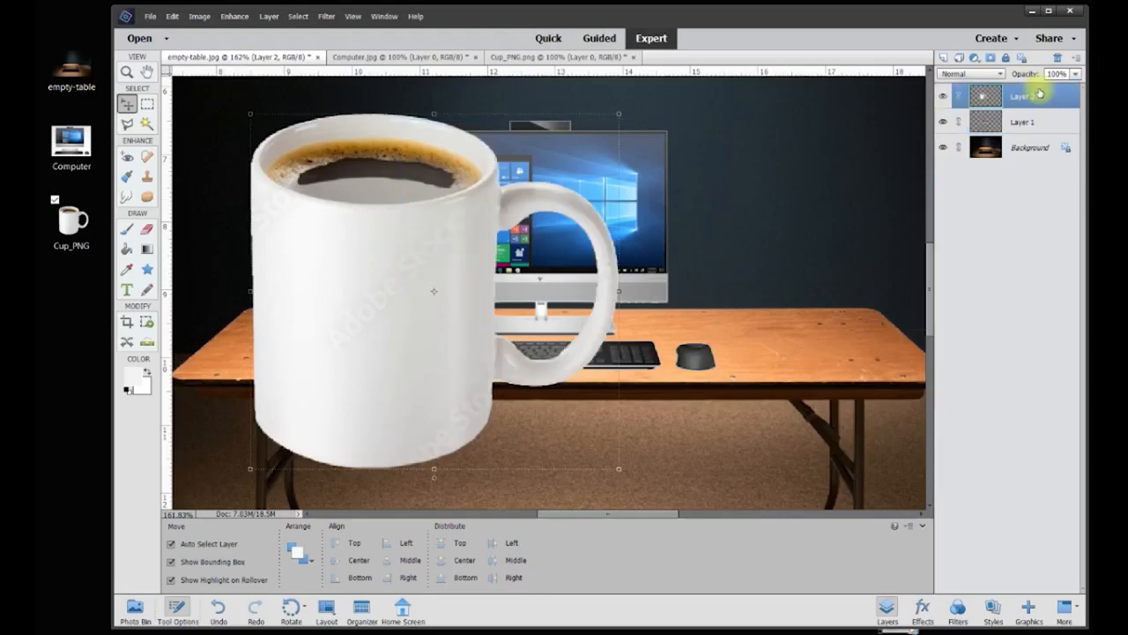
Scale the coffee cup to about 22.77% and set it on the table to the left of the computer
drag(619, 115, 326, 379)
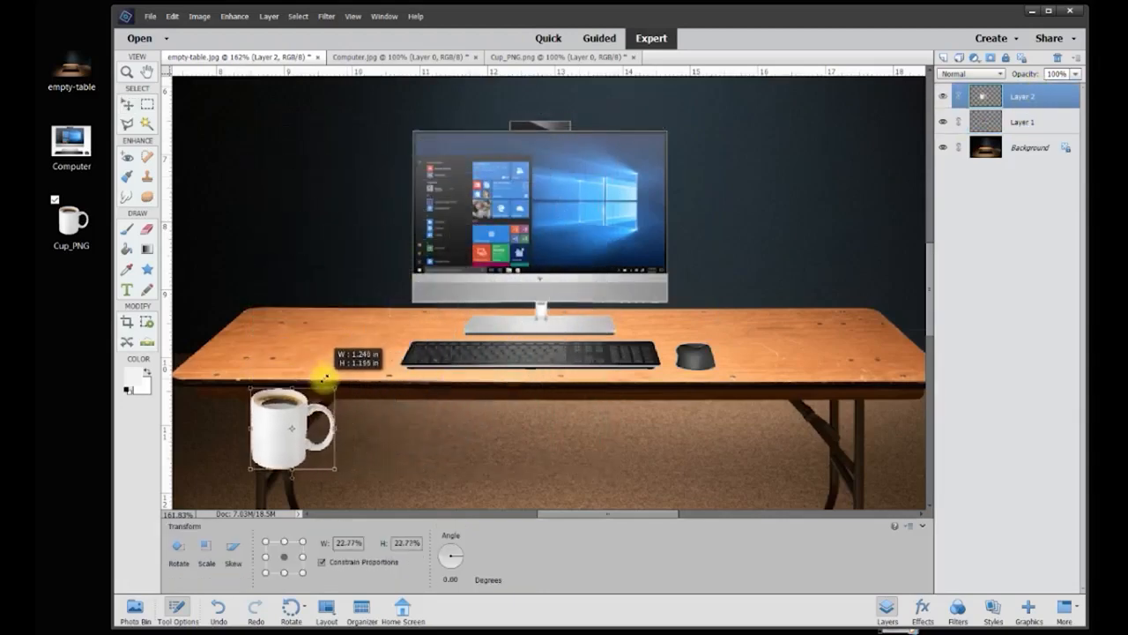
drag(294, 448, 371, 319)
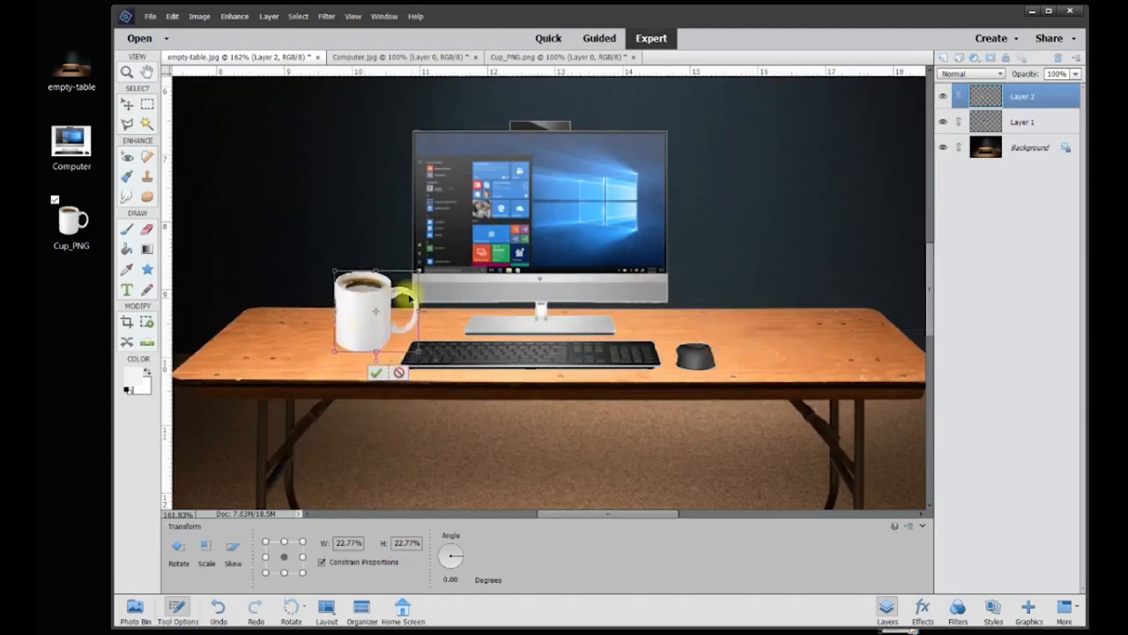
key(Return)
key(ctrl+0)
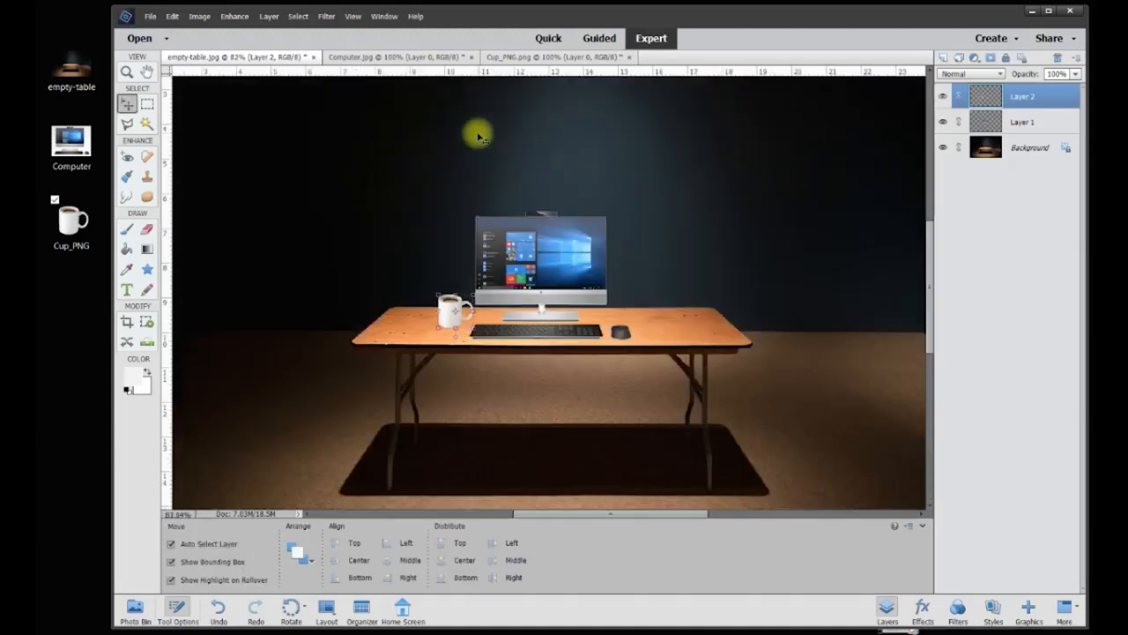
Adjust the computer and the coffee cup slightly on the tabletop
click(477, 135)
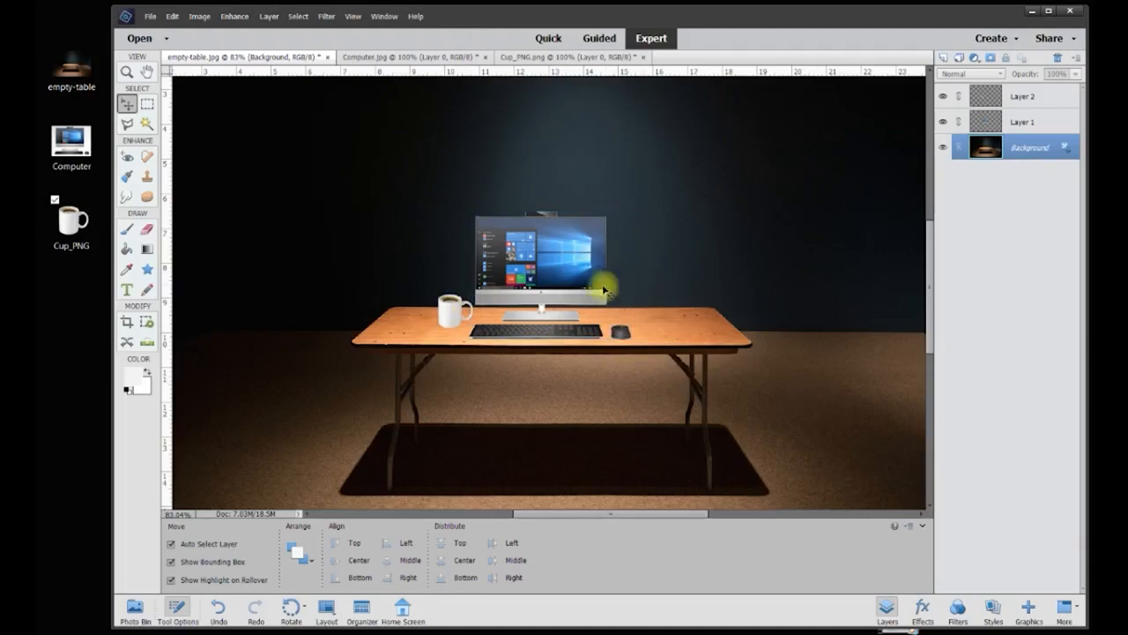
drag(579, 275, 589, 276)
drag(458, 316, 474, 310)
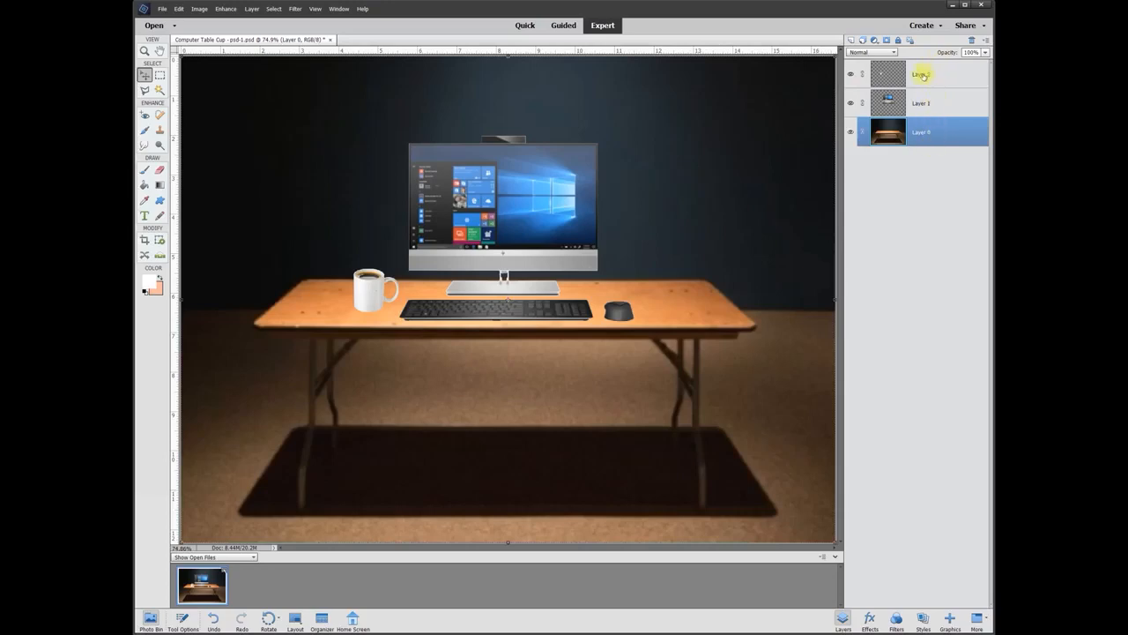
Select the cup layer, Layer 2, and toggle its visibility to check what it contains
click(922, 76)
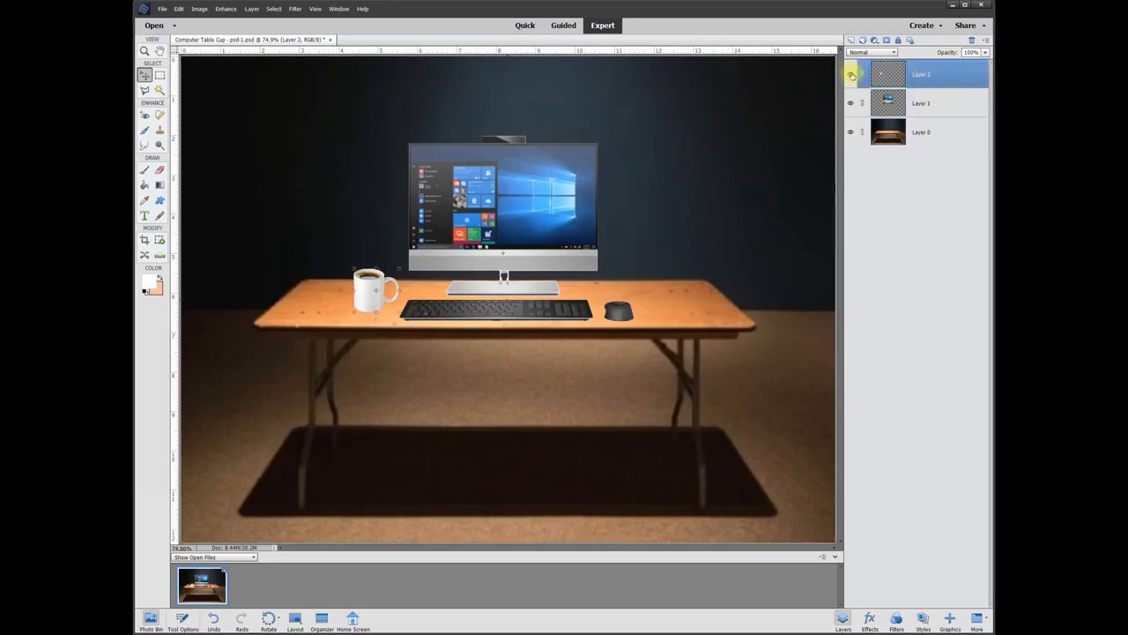
click(852, 76)
click(851, 76)
click(851, 75)
click(851, 76)
Select the computer layer and move it about 0.13 in right and 0.12 in up on the table
click(921, 104)
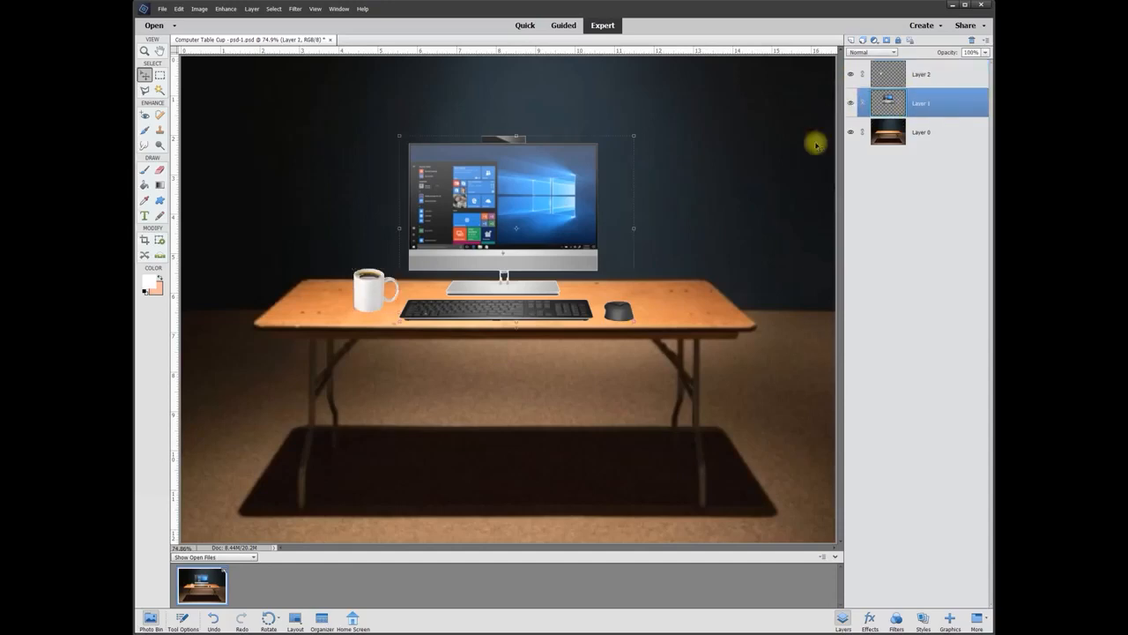
mouse_move(547, 182)
mouse_down()
mouse_move(564, 179)
mouse_move(548, 181)
mouse_up()
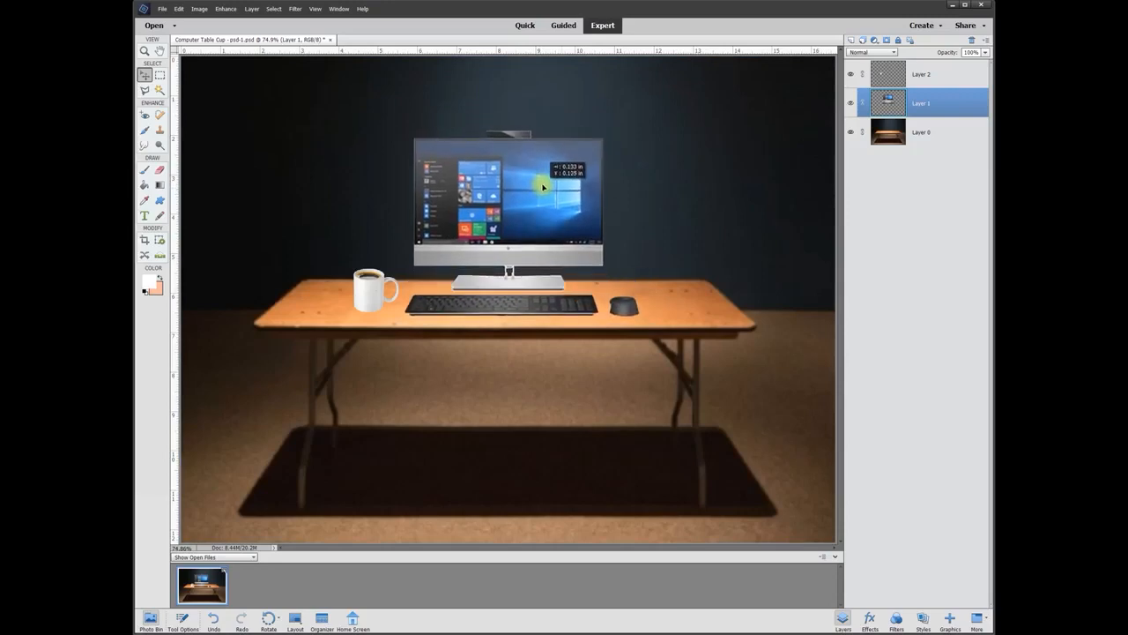
Hide the computer and cup layers and toggle the visibility of the table layer, Layer 0
click(851, 103)
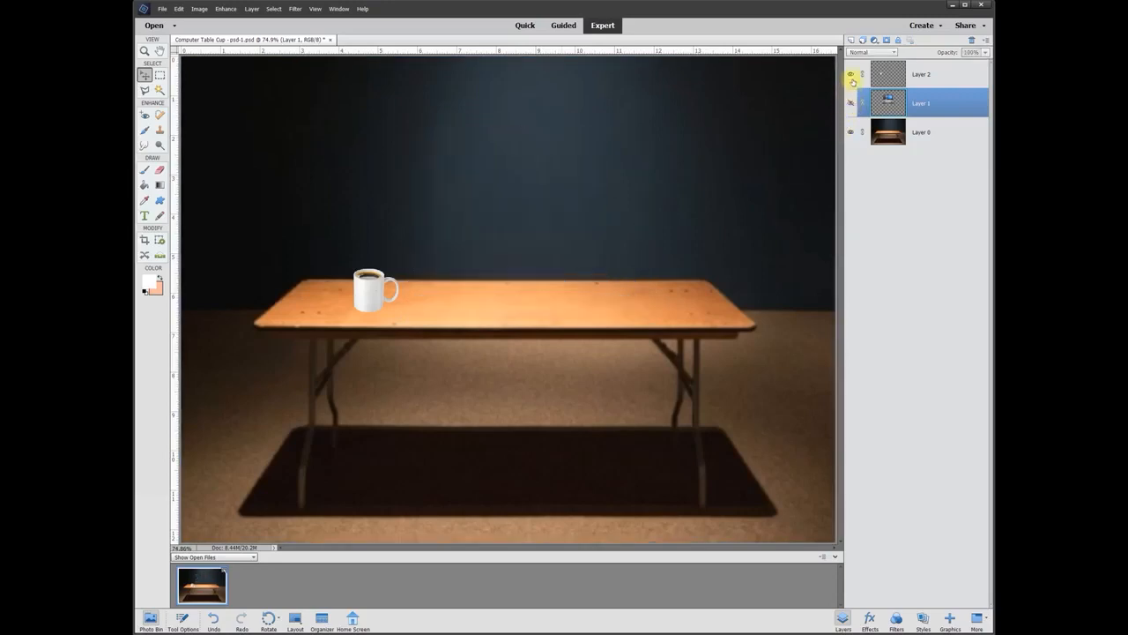
click(851, 76)
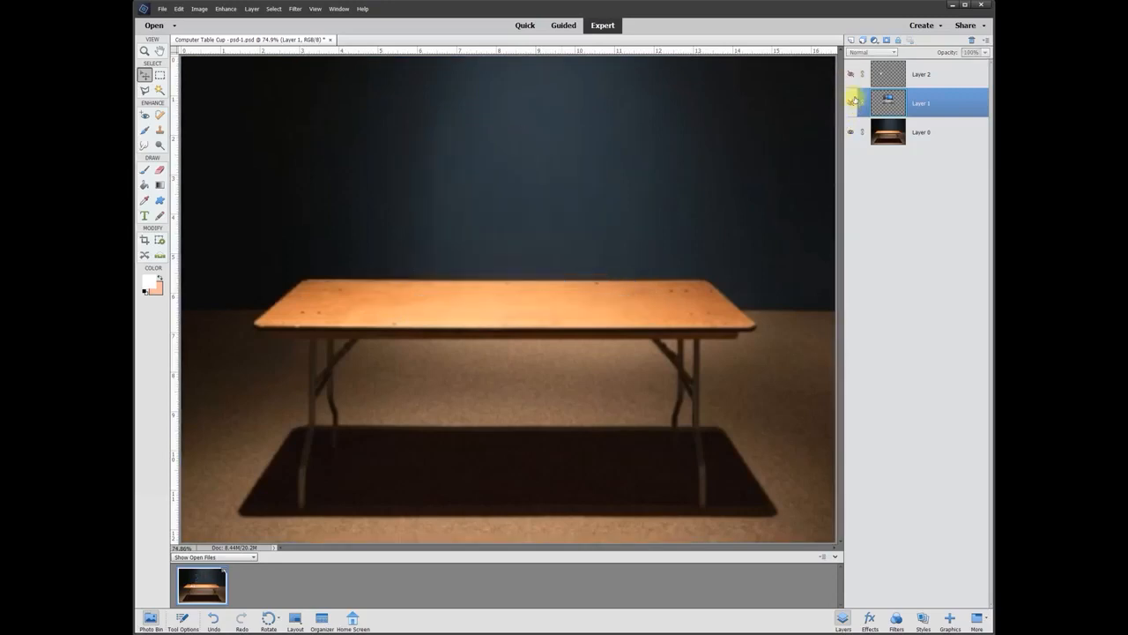
click(920, 132)
click(851, 132)
click(852, 132)
click(851, 133)
click(851, 133)
Show the computer layer, Layer 1, again and make it the active layer
click(851, 104)
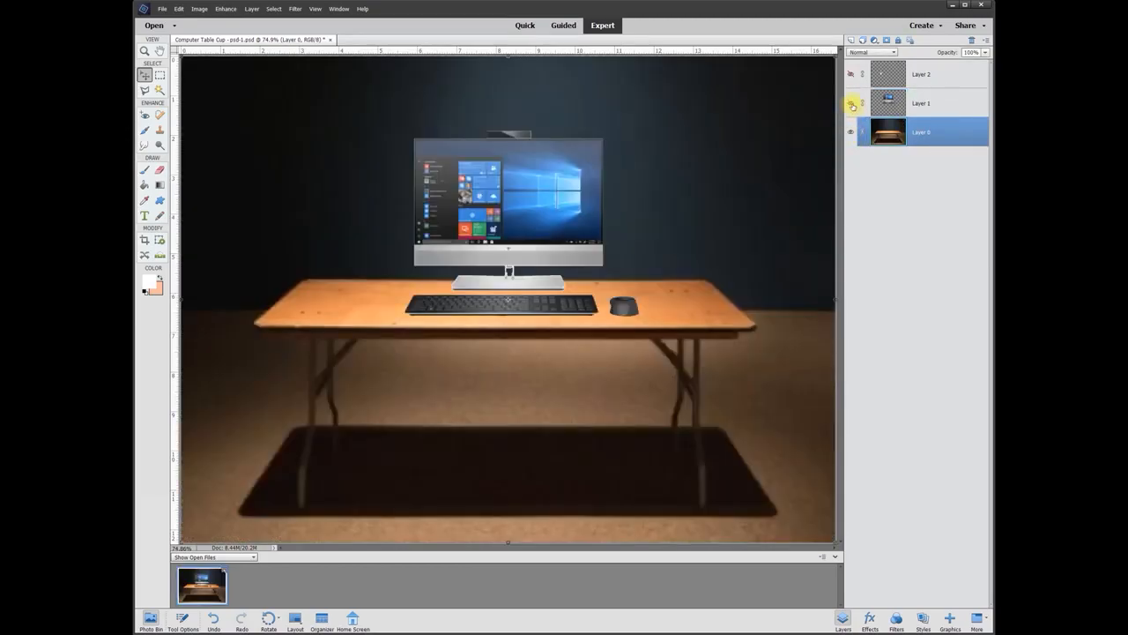
drag(914, 113, 934, 94)
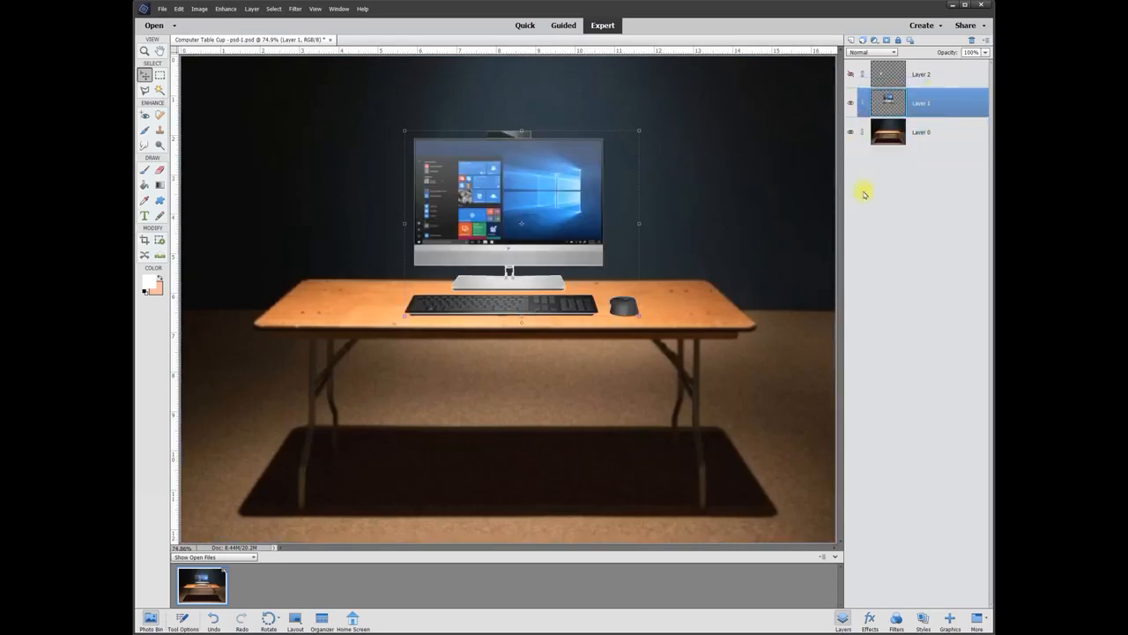